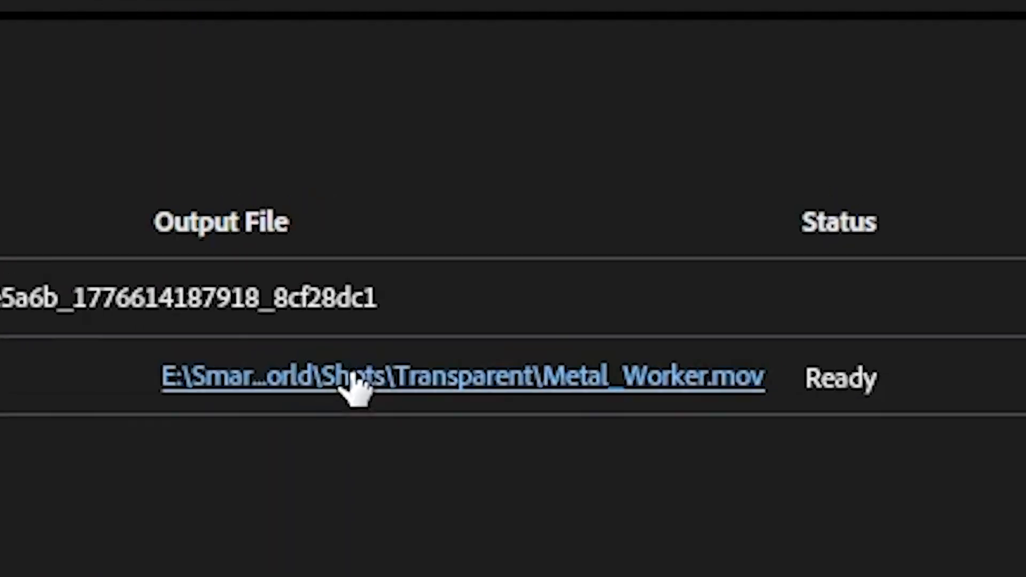
Switch to Adobe Media Encoder and maximize its window.
double_click(693, 11)
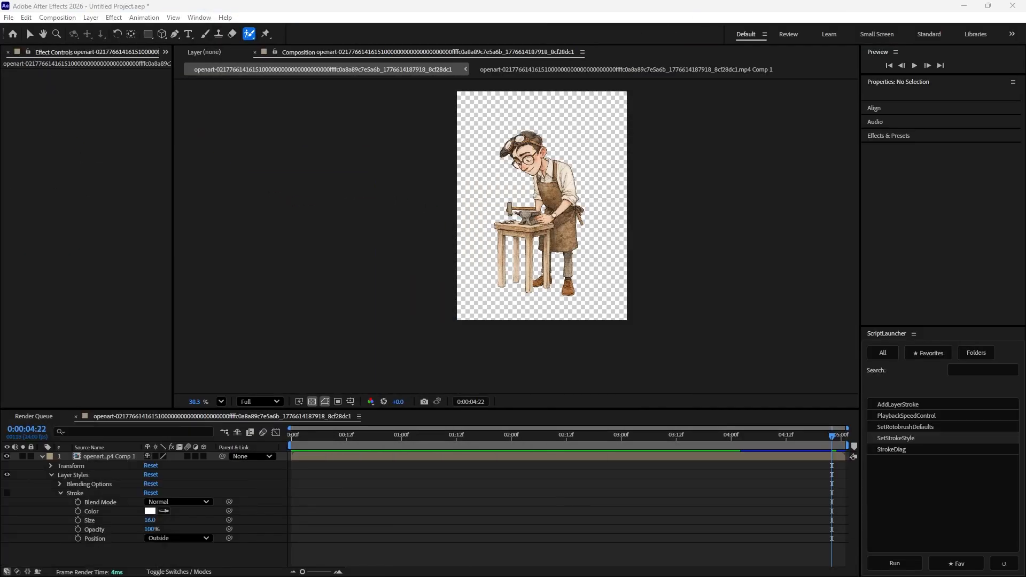
key(alt+Tab)
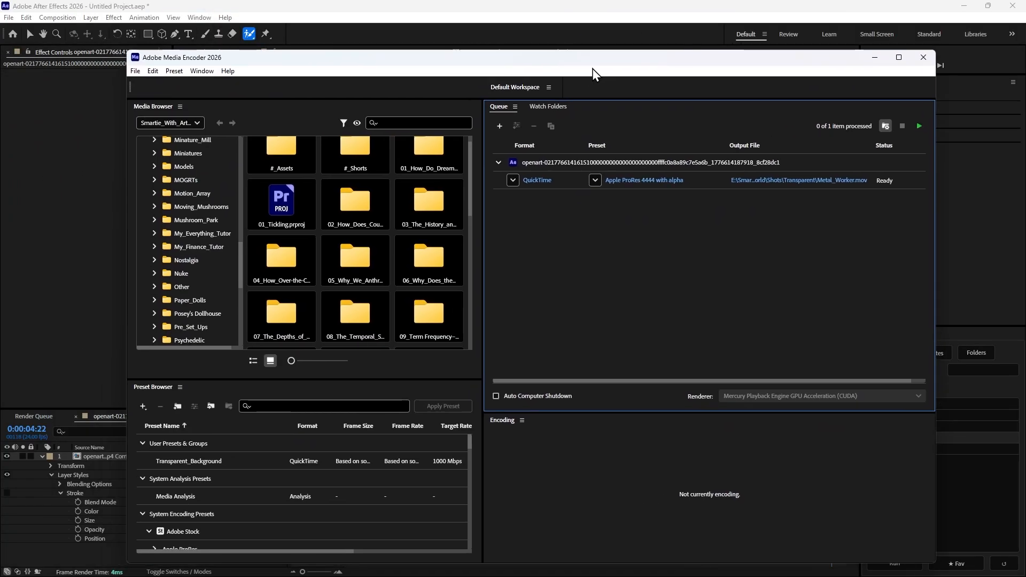
mouse_move(889, 38)
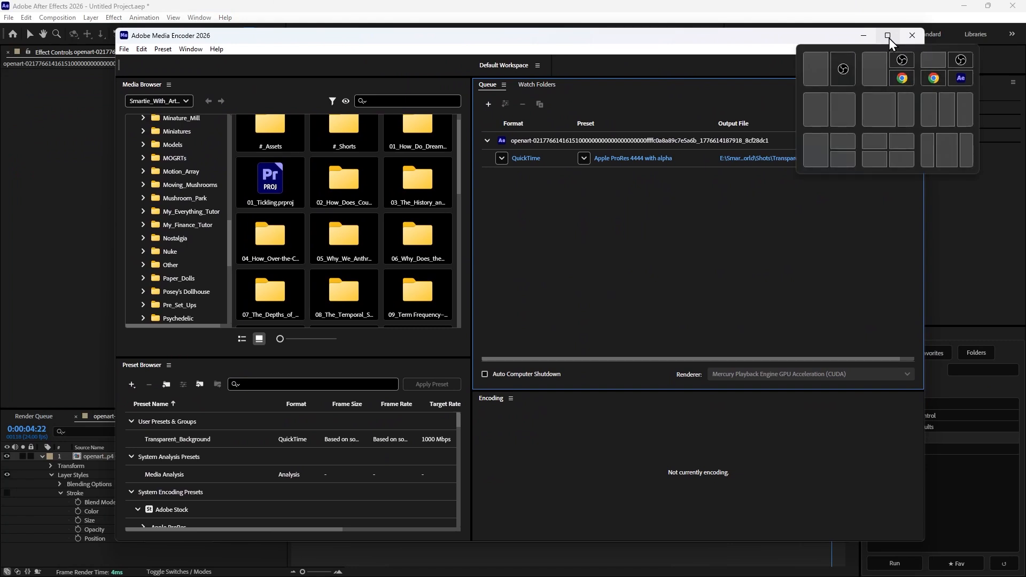
click(889, 37)
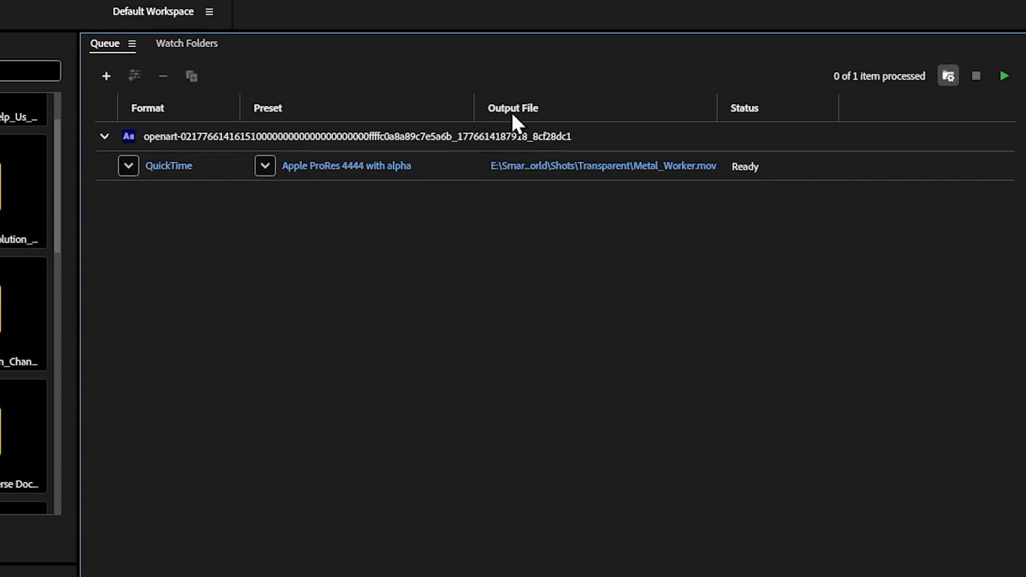
Set the queued export's output file to Metal_Worker.mov in the Shots\TRN folder of the 17_The_Bet_You_Almost_Never_Make _UNFINISHED project.
click(499, 169)
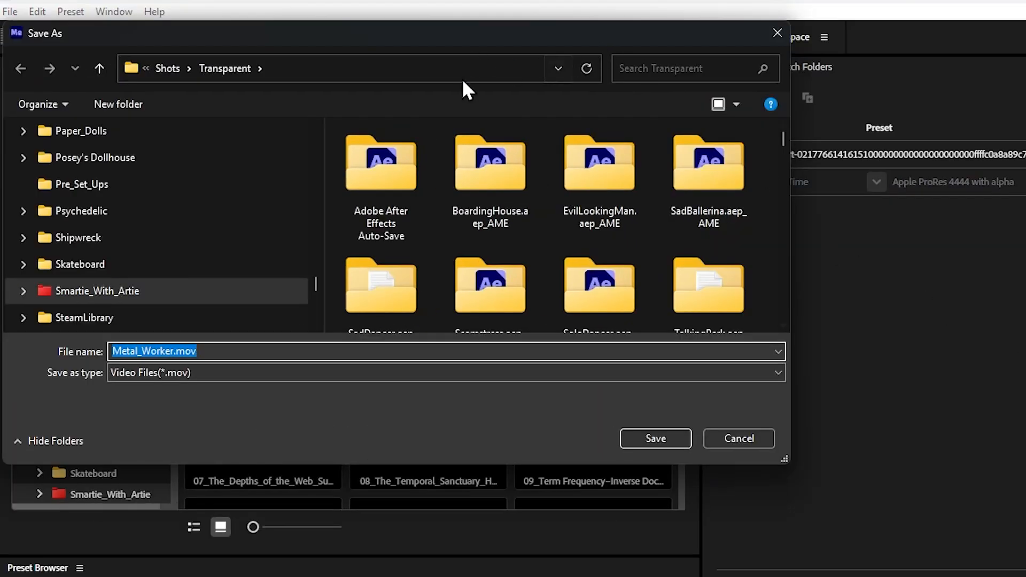
scroll(470, 161, down, 2)
scroll(467, 178, down, 2)
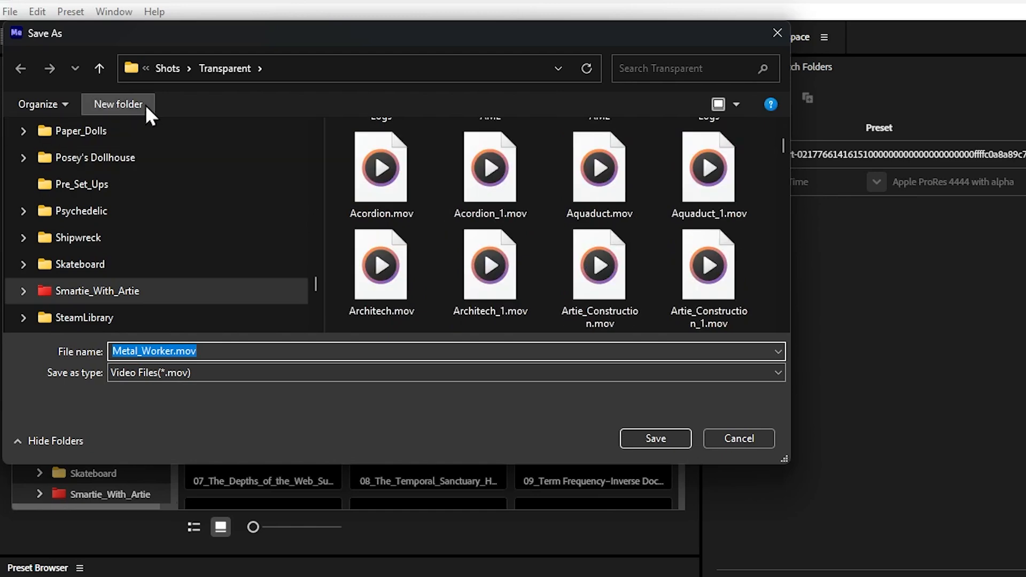
click(166, 68)
click(254, 69)
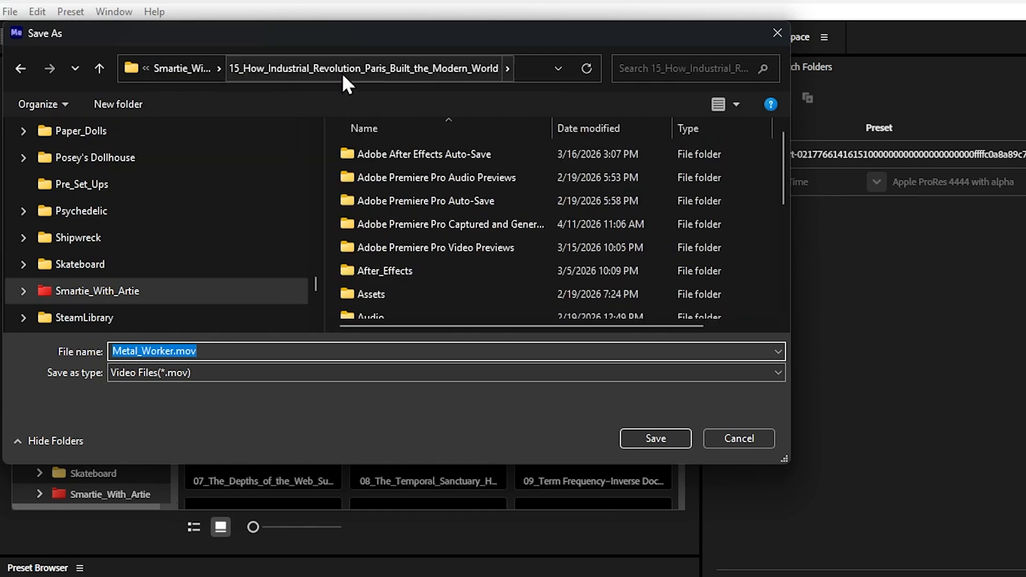
scroll(470, 203, down, 5)
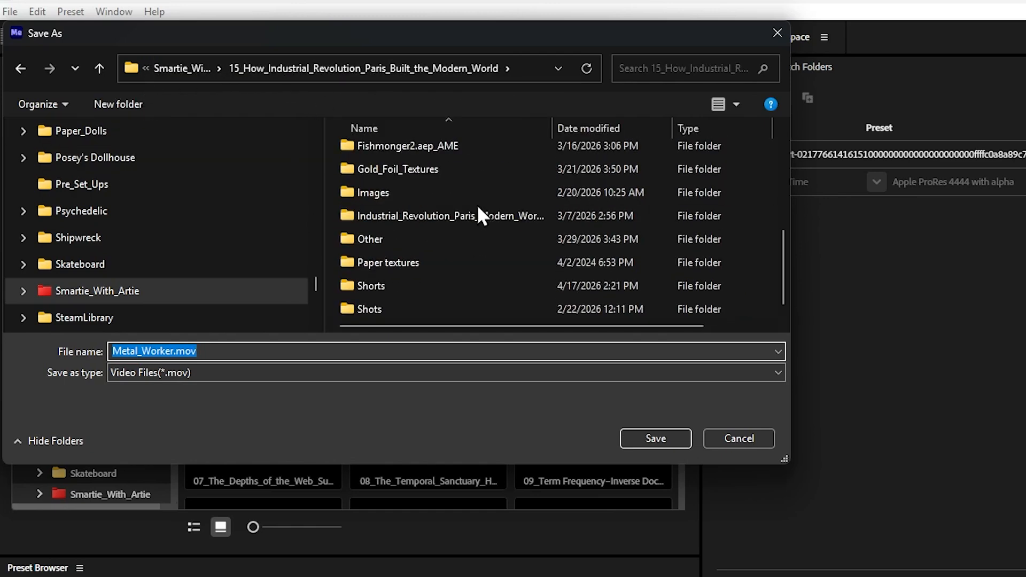
click(168, 68)
scroll(540, 190, down, 5)
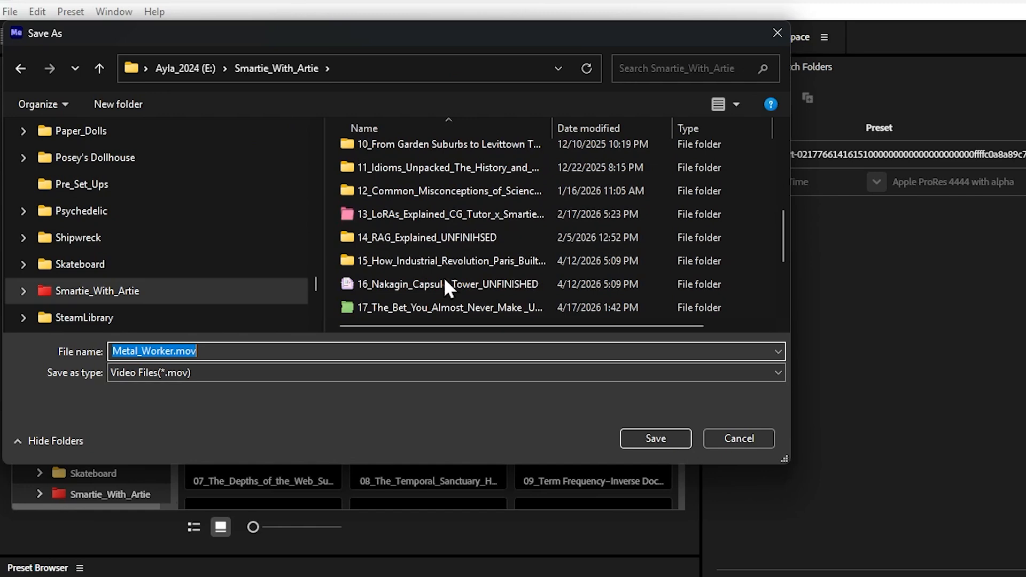
double_click(436, 309)
click(377, 269)
double_click(376, 270)
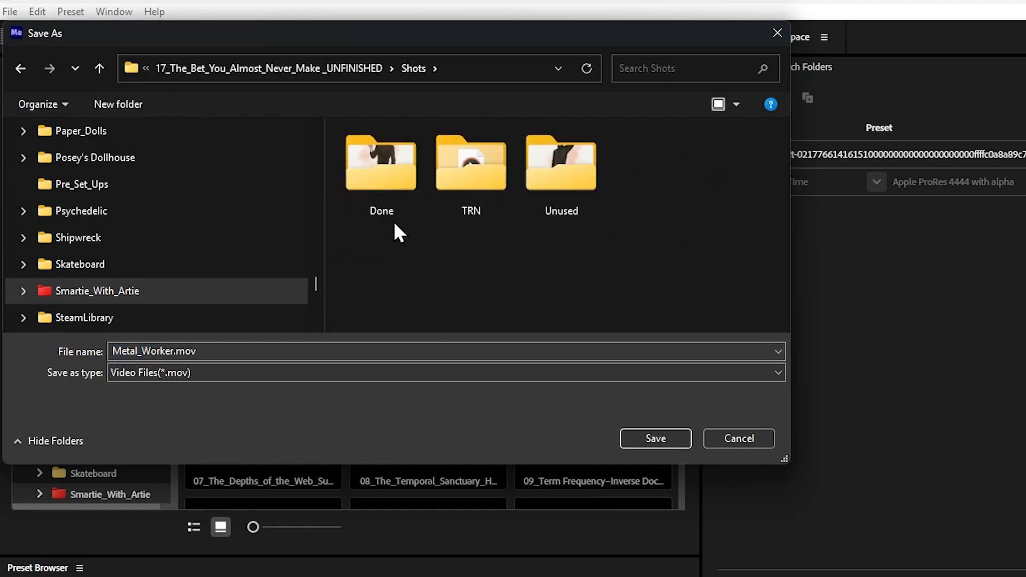
double_click(459, 161)
click(674, 433)
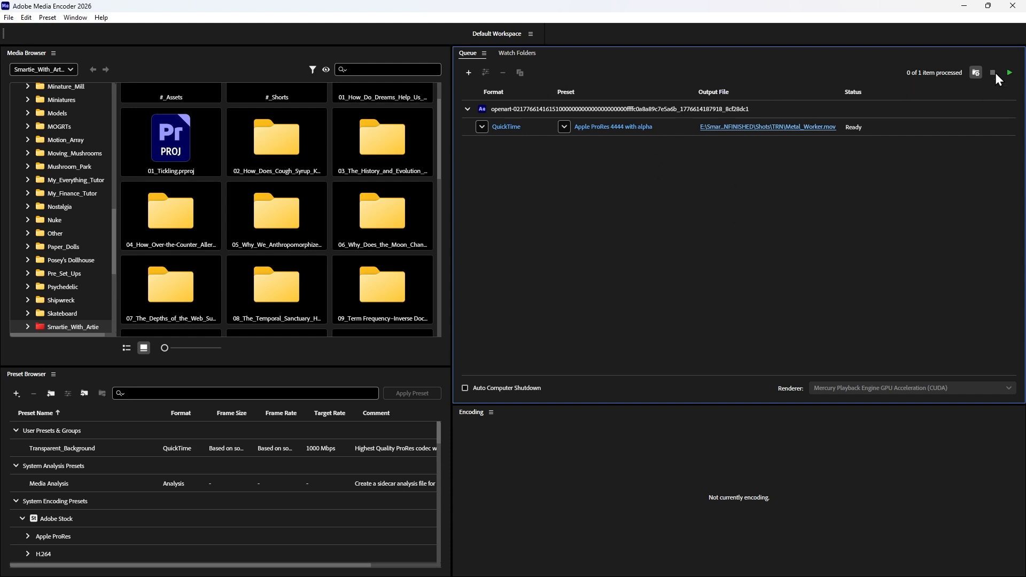
Encode the queue and check for Metal_Worker.mov in the TRN folder.
click(1009, 73)
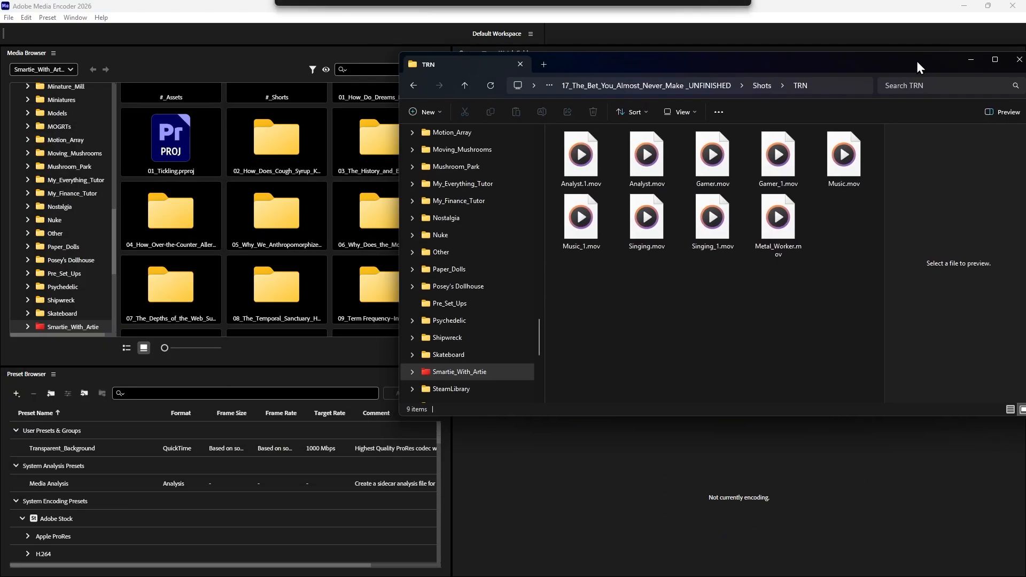
drag(916, 78, 756, 100)
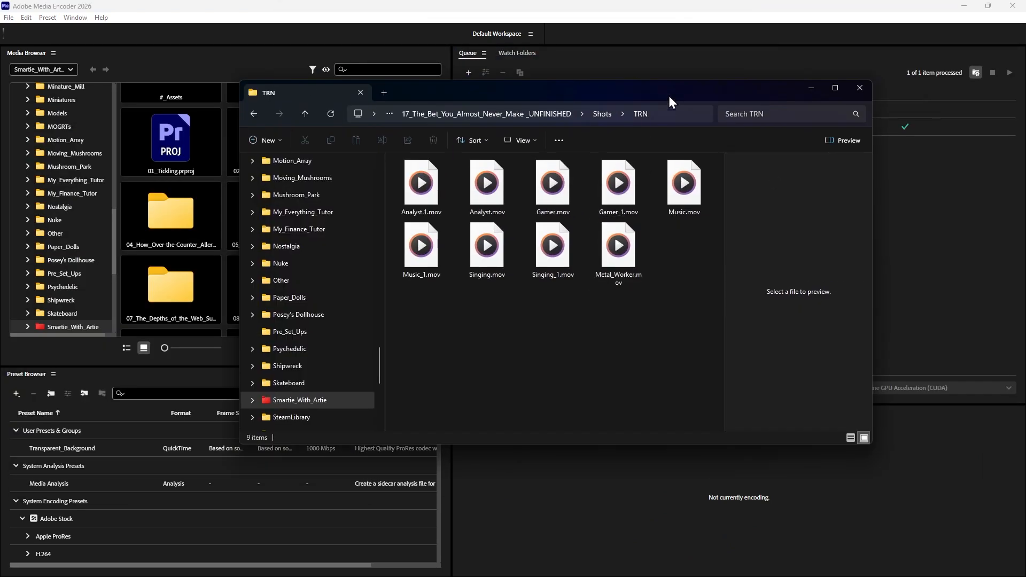
drag(674, 97, 513, 6)
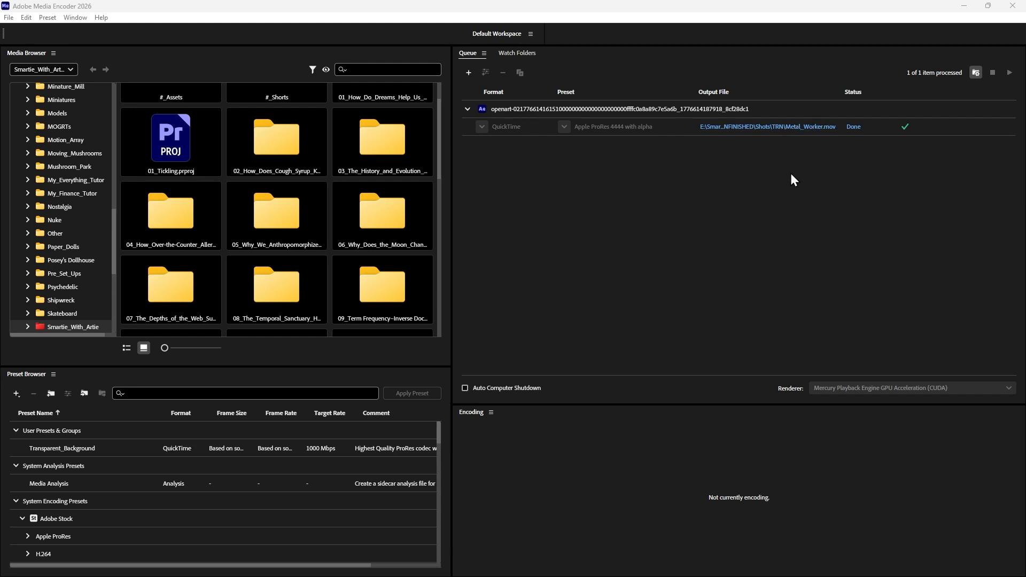
click(778, 242)
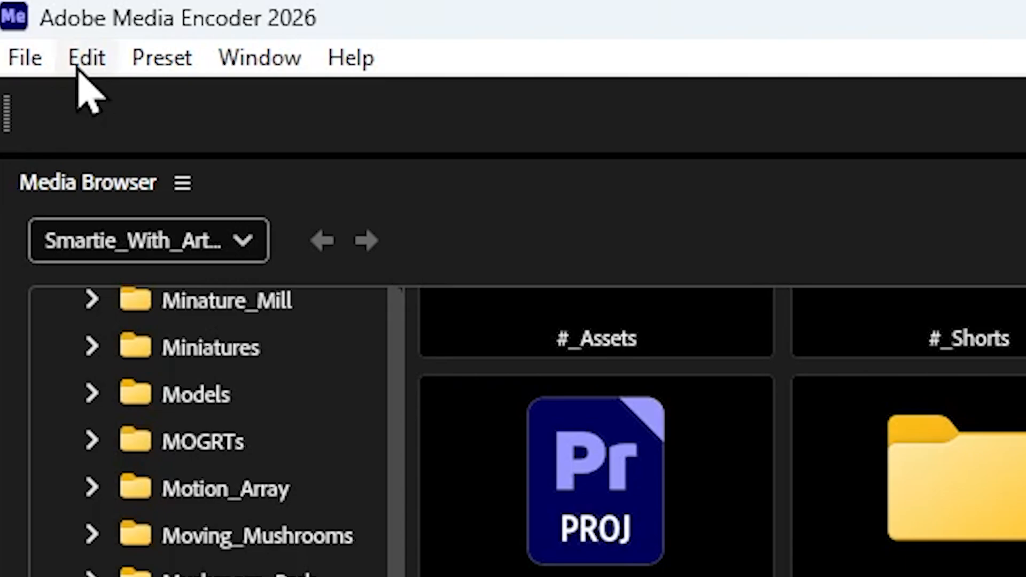
In the preferences, set the default output file destination to the Shots\TRN folder of the 17_The_Bet_You_Almost_Never_Make _UNFINISHED project.
click(25, 18)
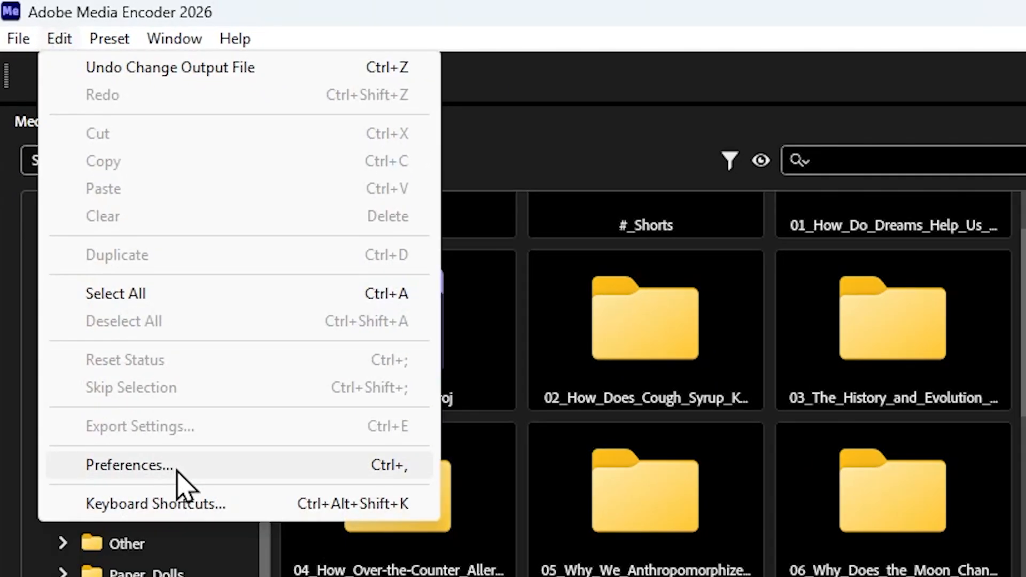
click(178, 469)
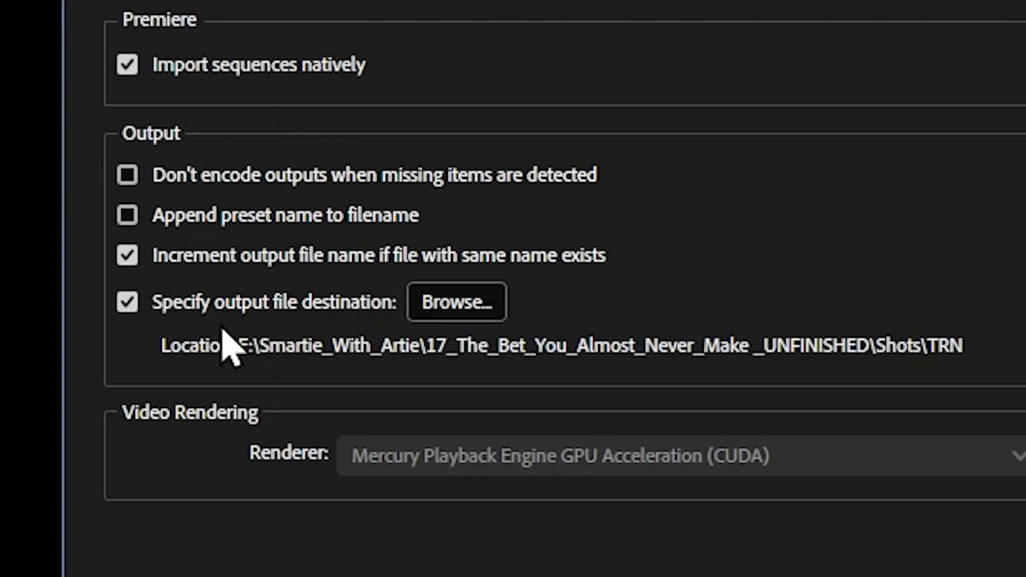
mouse_move(184, 315)
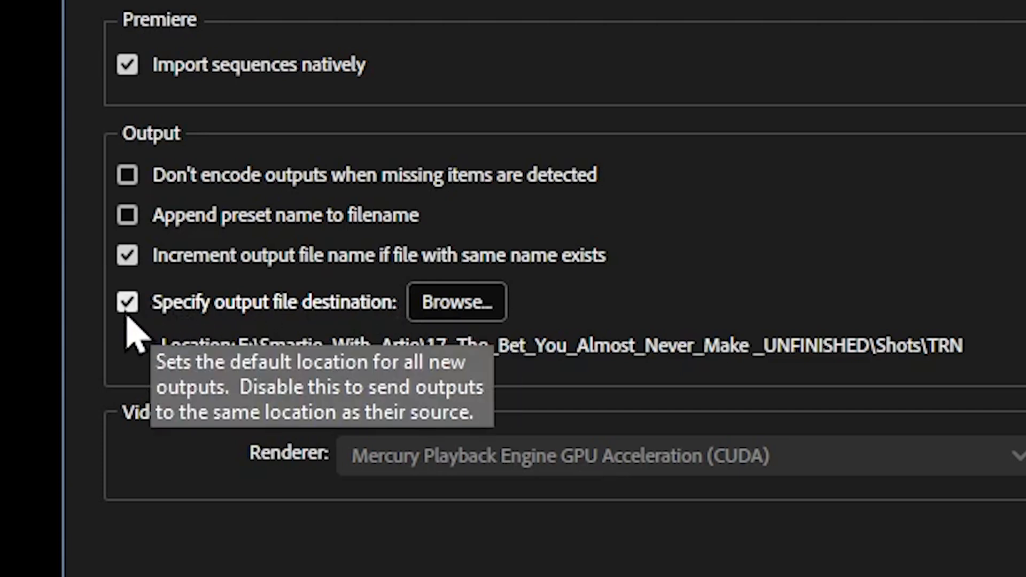
click(459, 304)
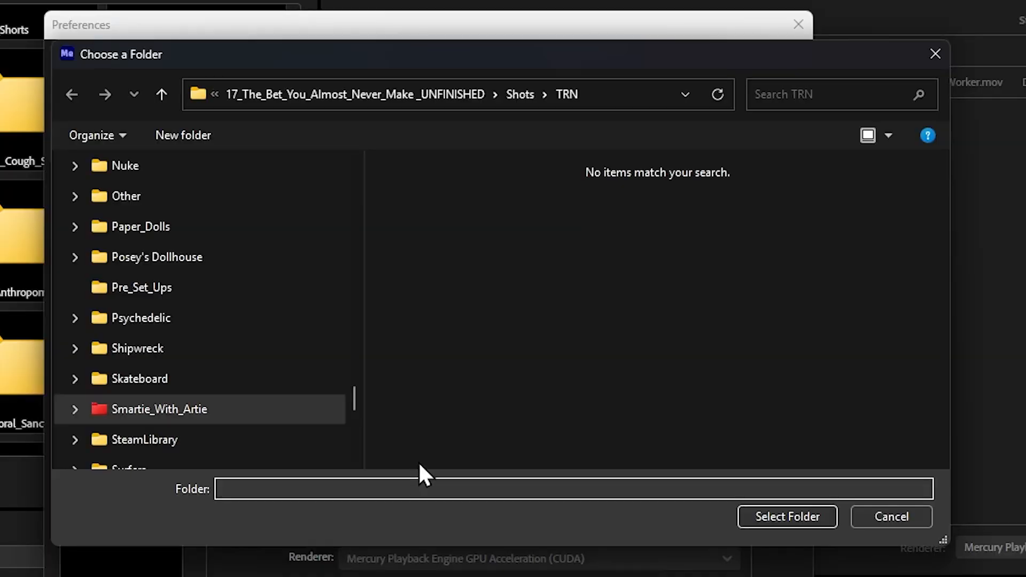
click(362, 96)
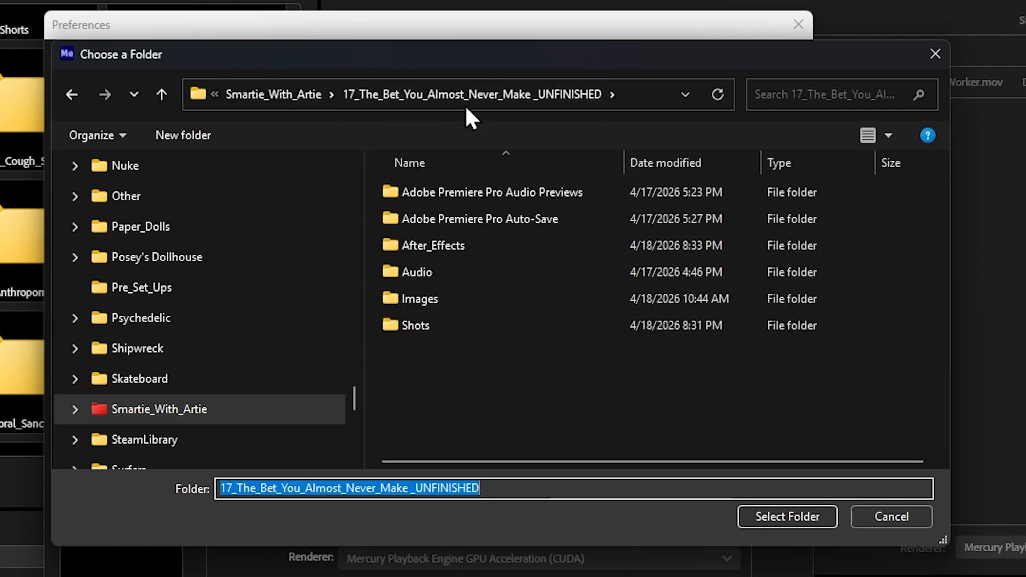
double_click(405, 324)
double_click(537, 217)
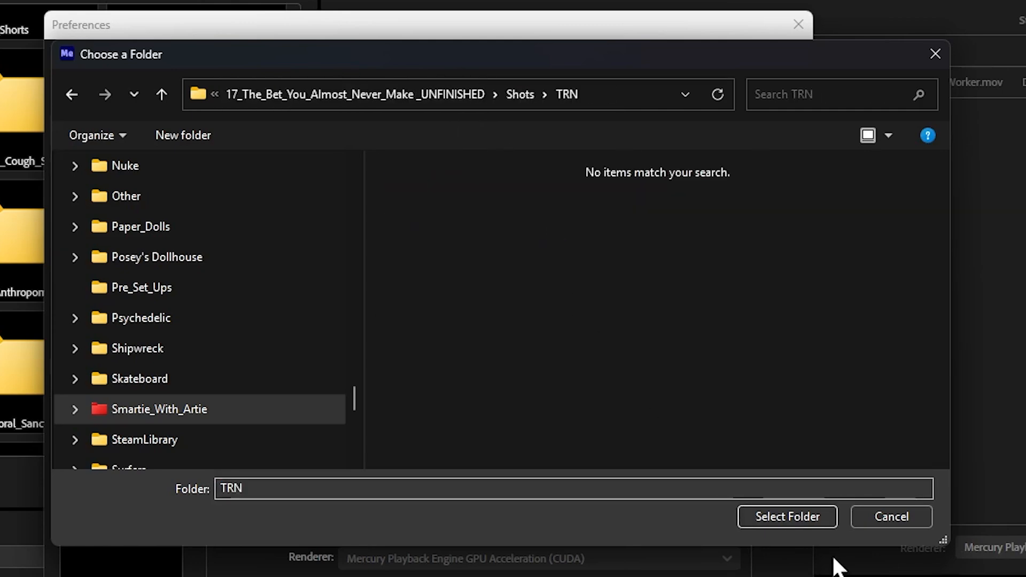
click(793, 514)
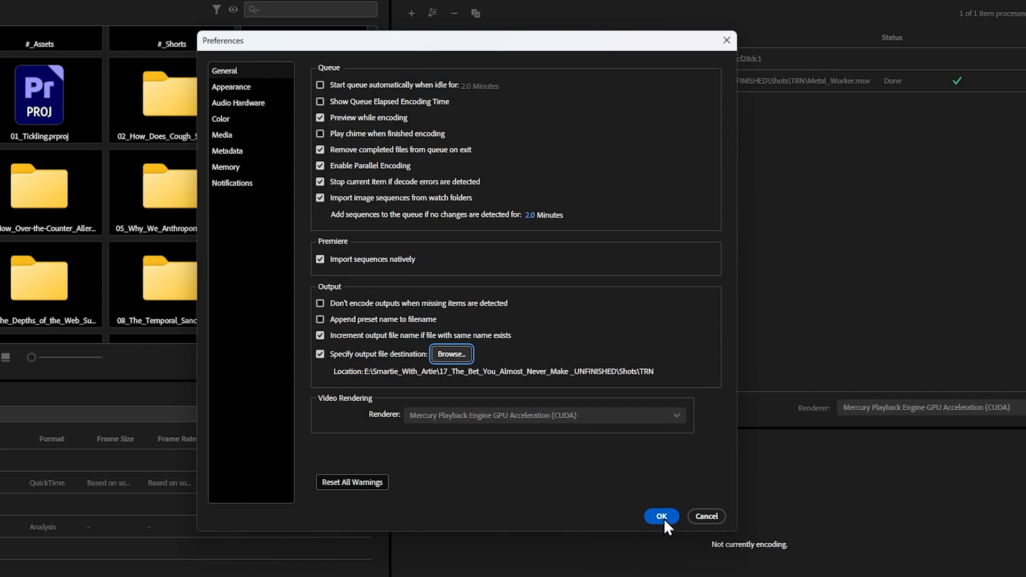
Switch to After Effects, enable the layer's Stroke style and add the composition to the Adobe Media Encoder queue.
click(718, 576)
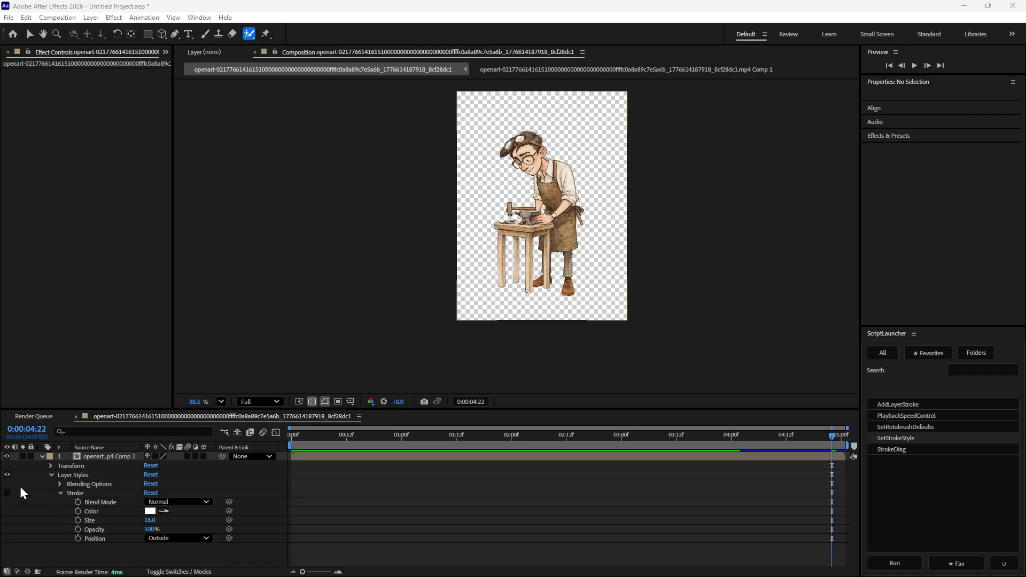
click(8, 493)
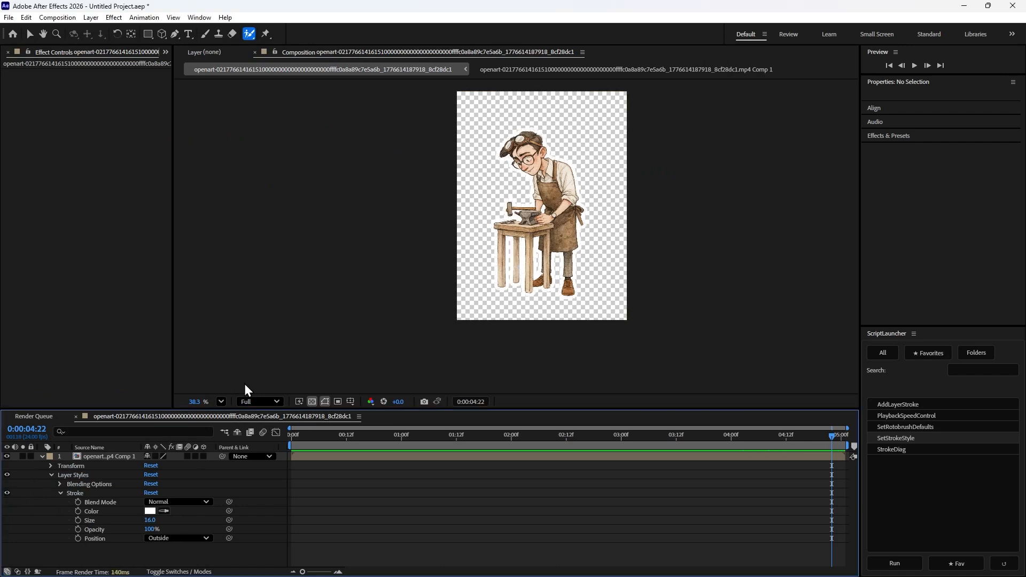
click(9, 17)
mouse_move(43, 194)
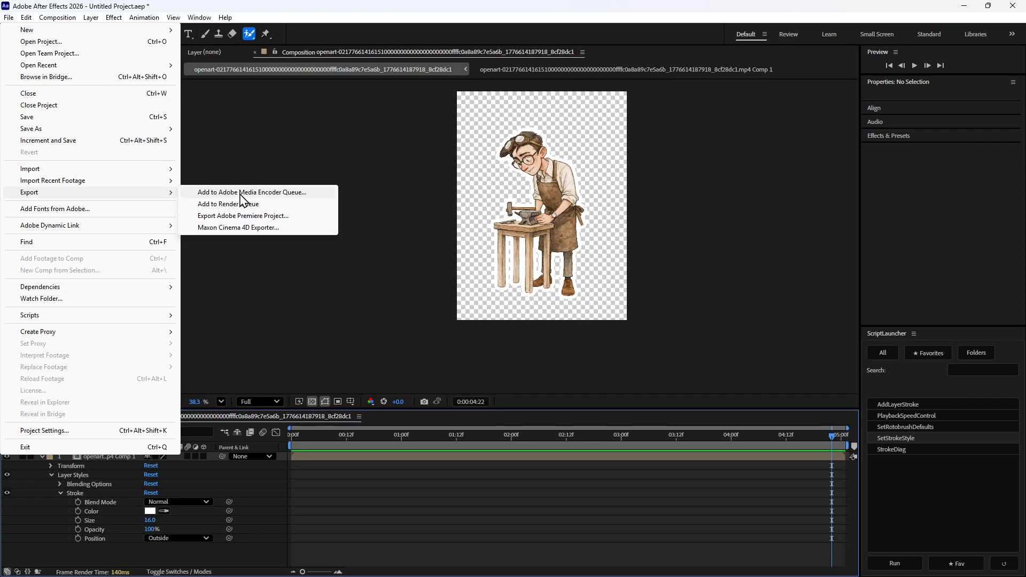
click(285, 203)
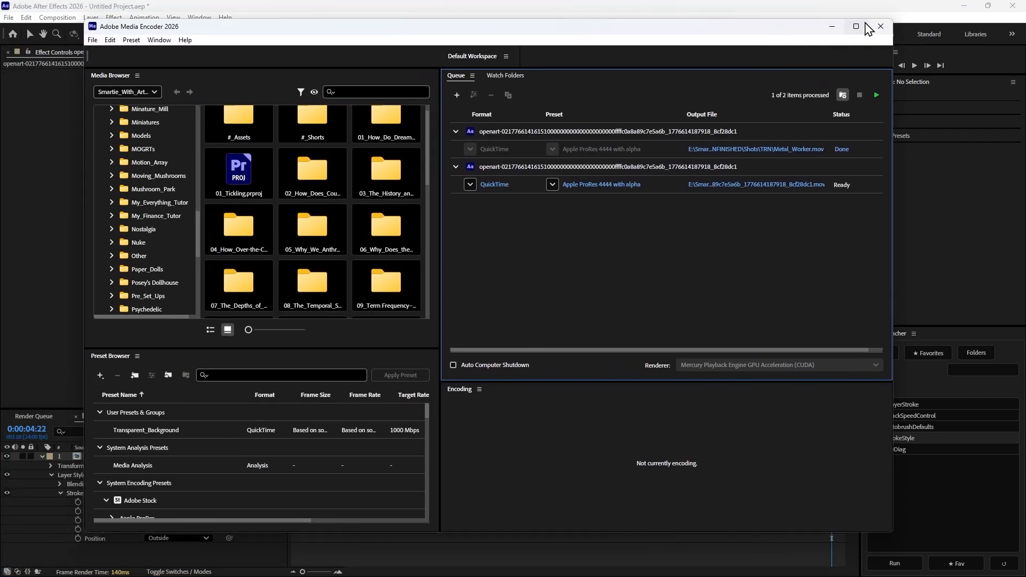
double_click(856, 28)
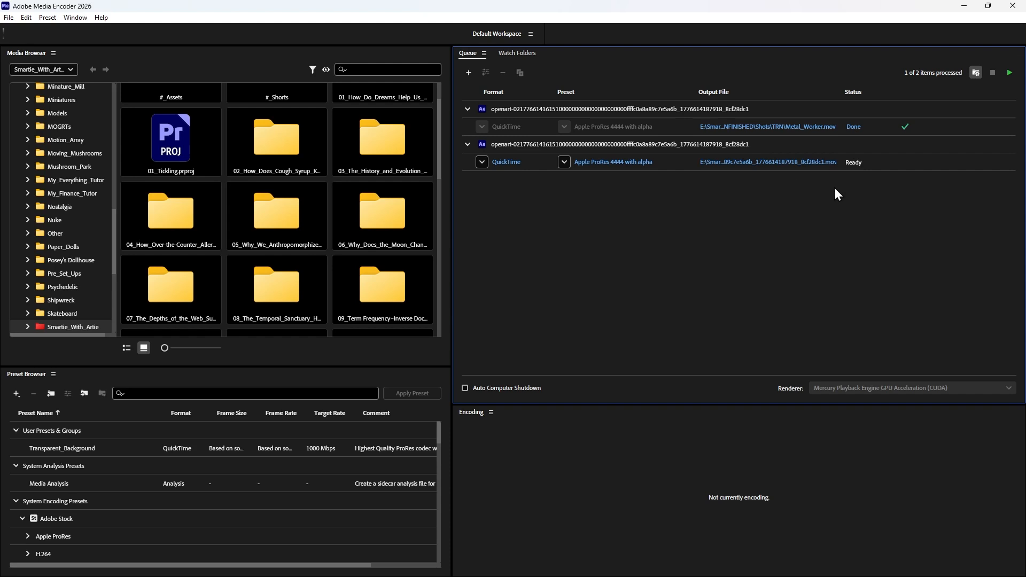
Name the second queued export Metal_Worker_1.mov, based on the existing Metal_Worker.mov name, and save it in the TRN folder.
click(766, 163)
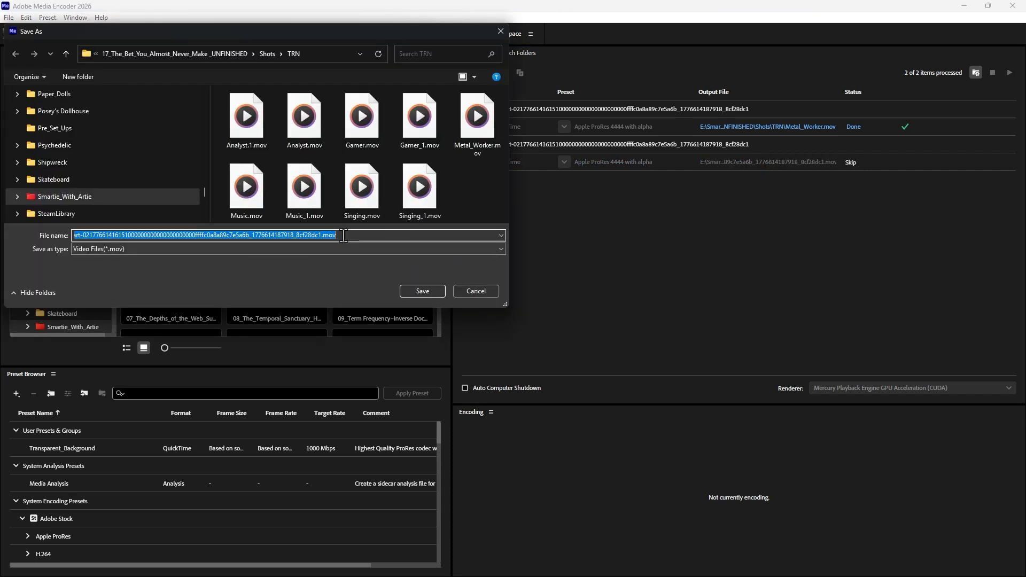
click(477, 120)
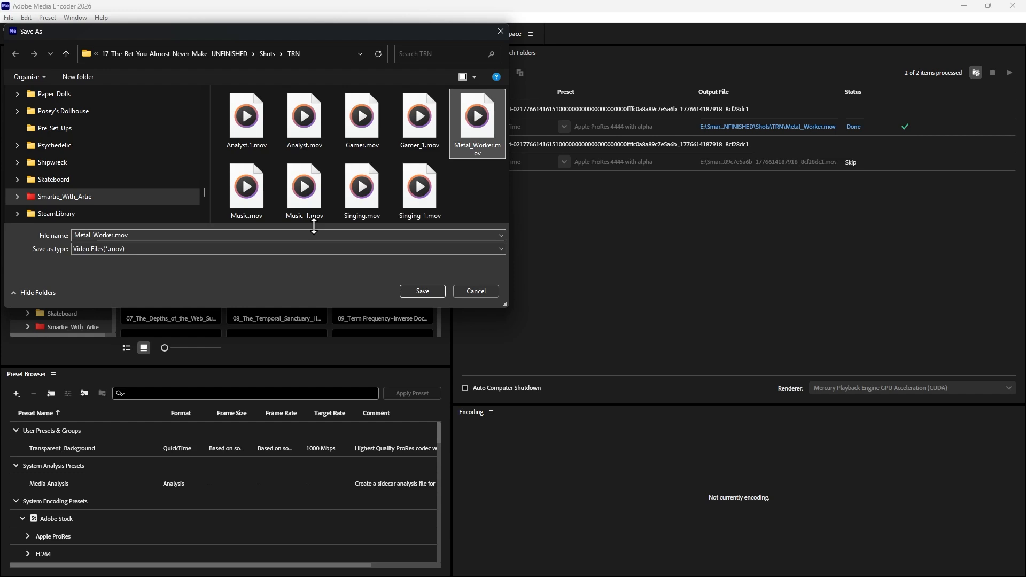
click(111, 236)
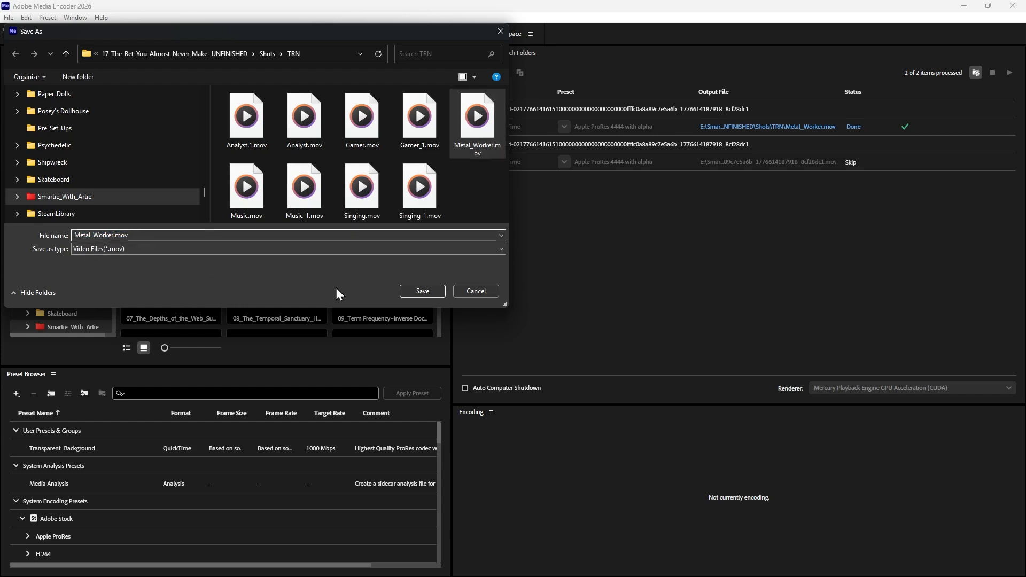
text(_1)
key(Return)
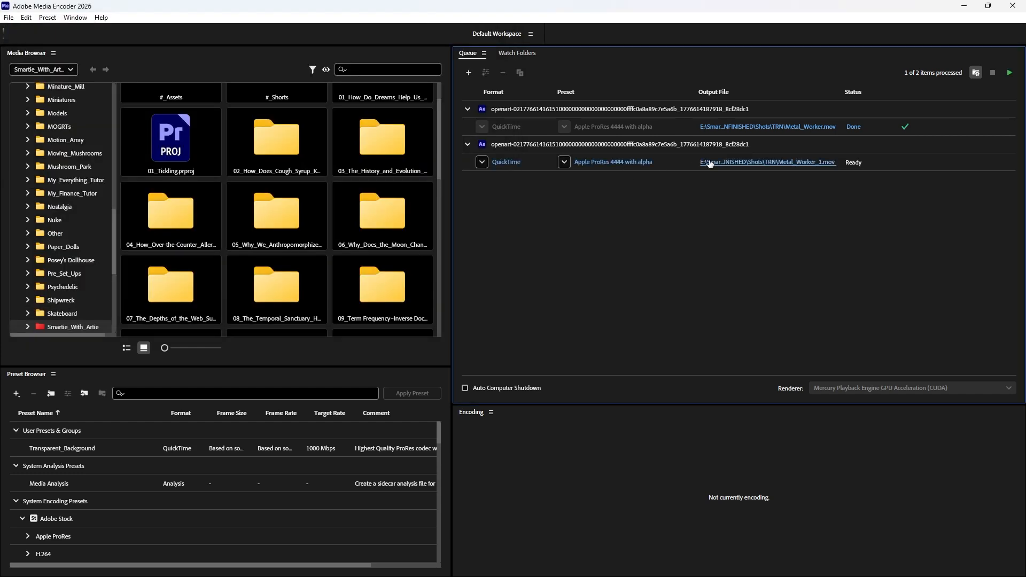
click(793, 163)
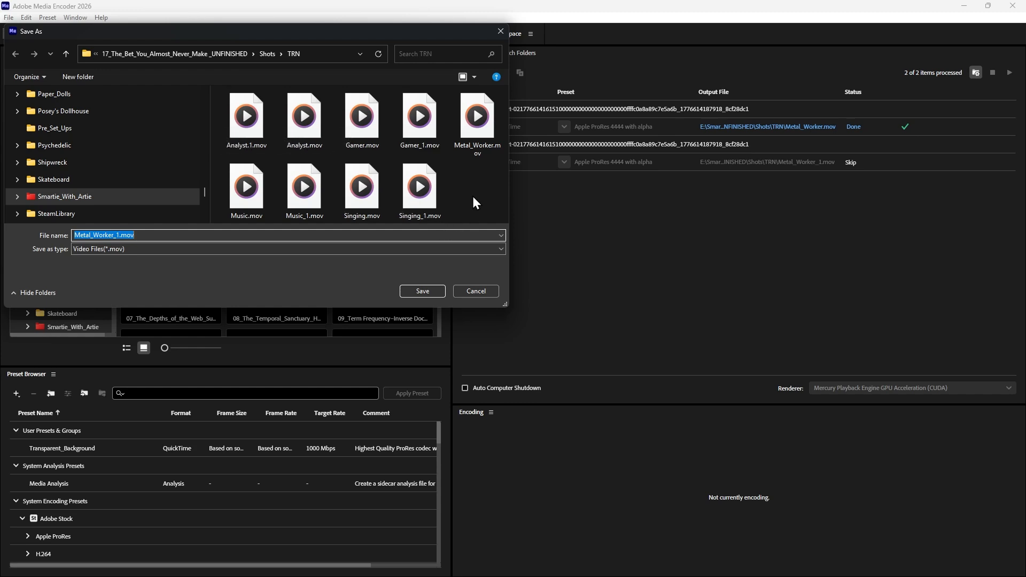
click(423, 291)
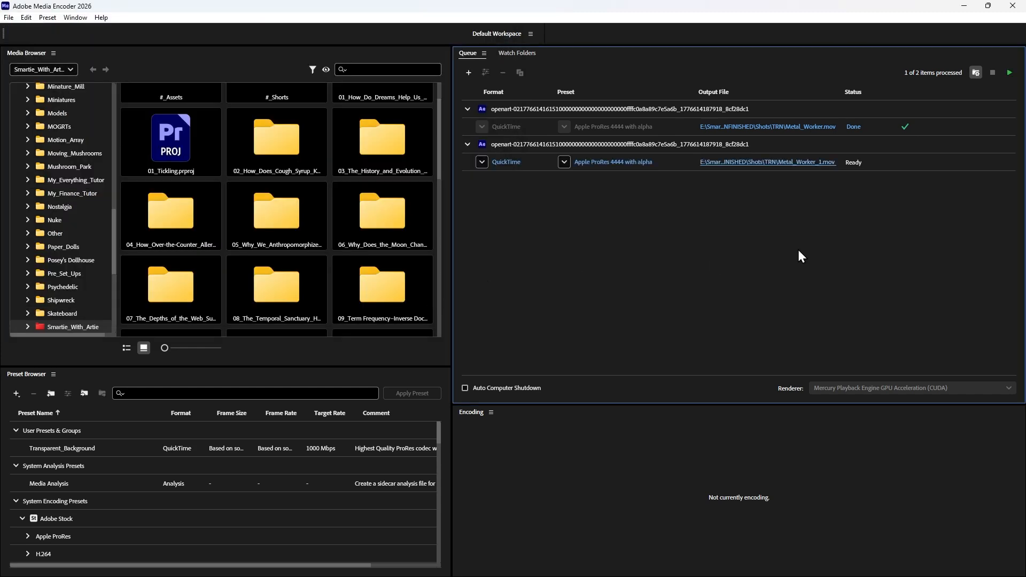
Encode the stroked version and check for Metal_Worker_1.mov in the TRN folder, then minimize the folder window.
click(1010, 72)
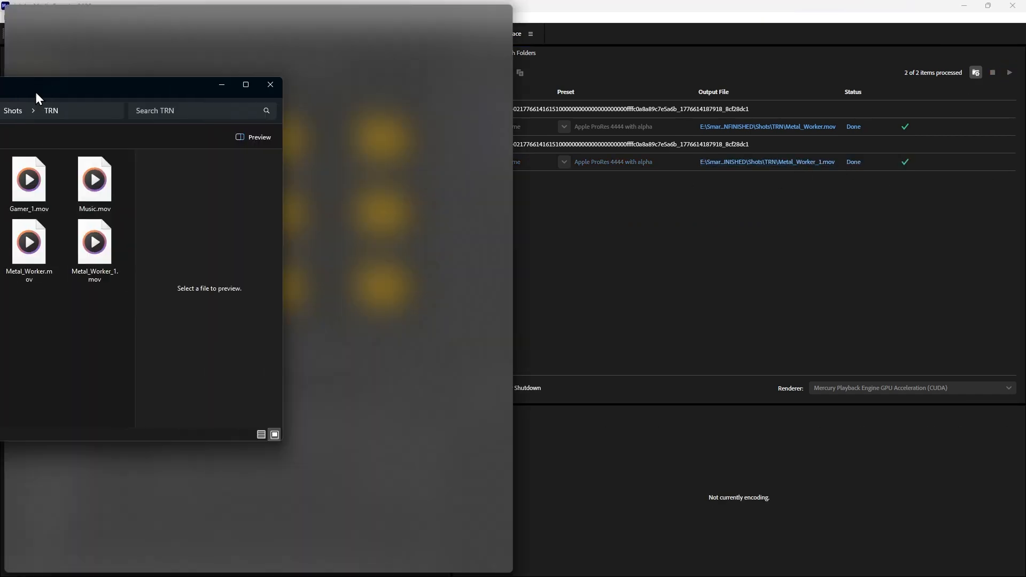
drag(37, 96, 600, 94)
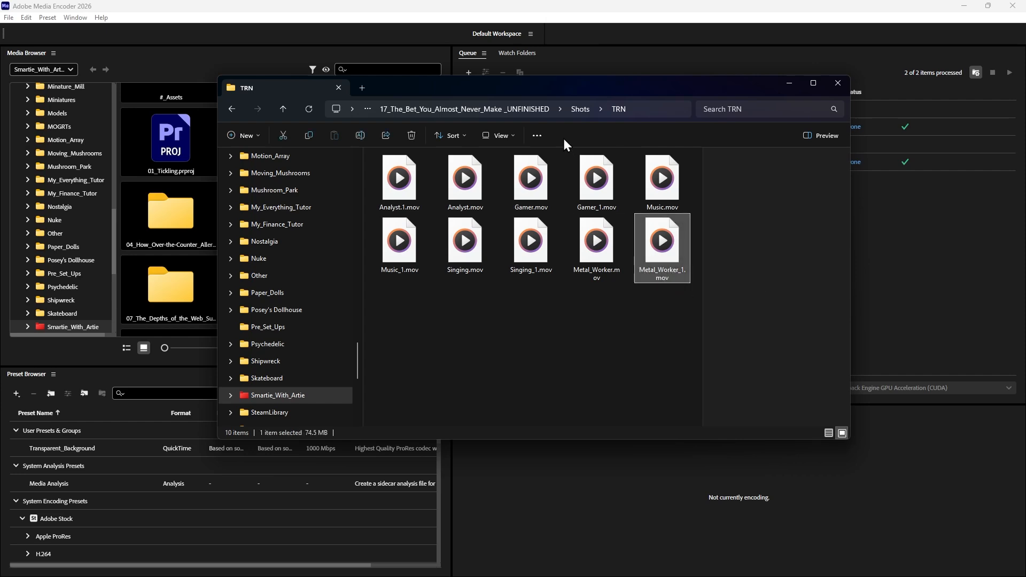
click(789, 83)
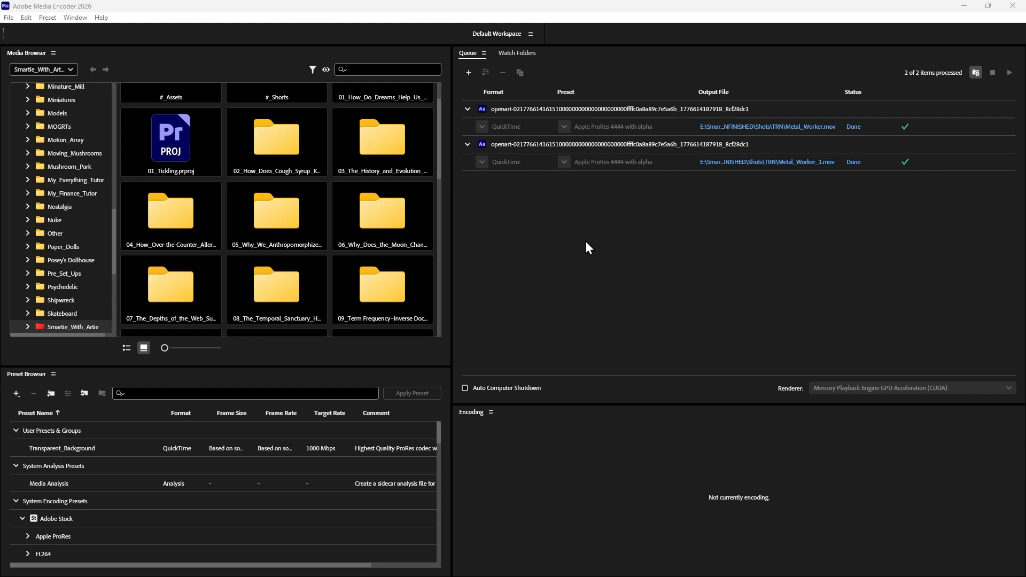
click(176, 20)
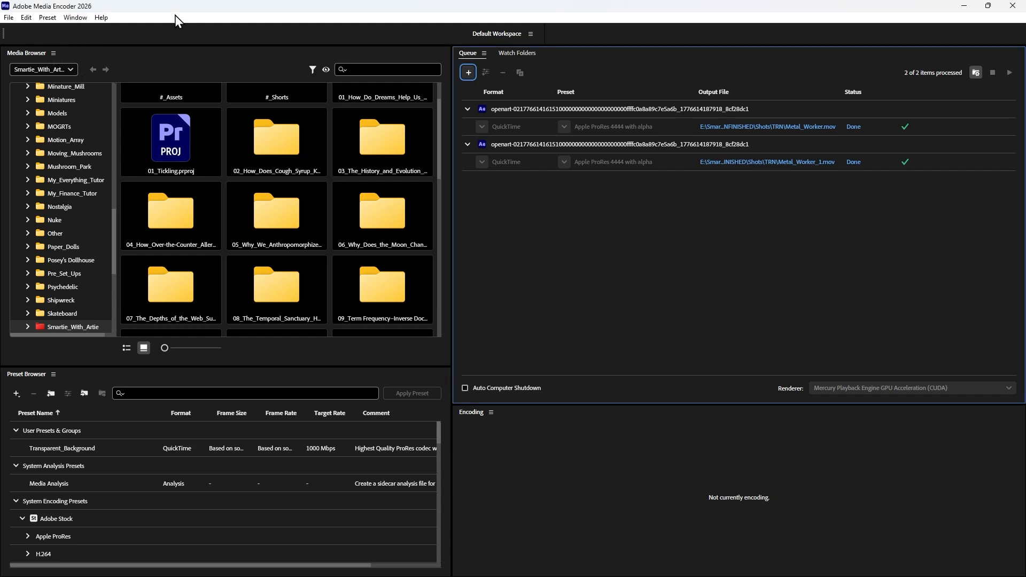